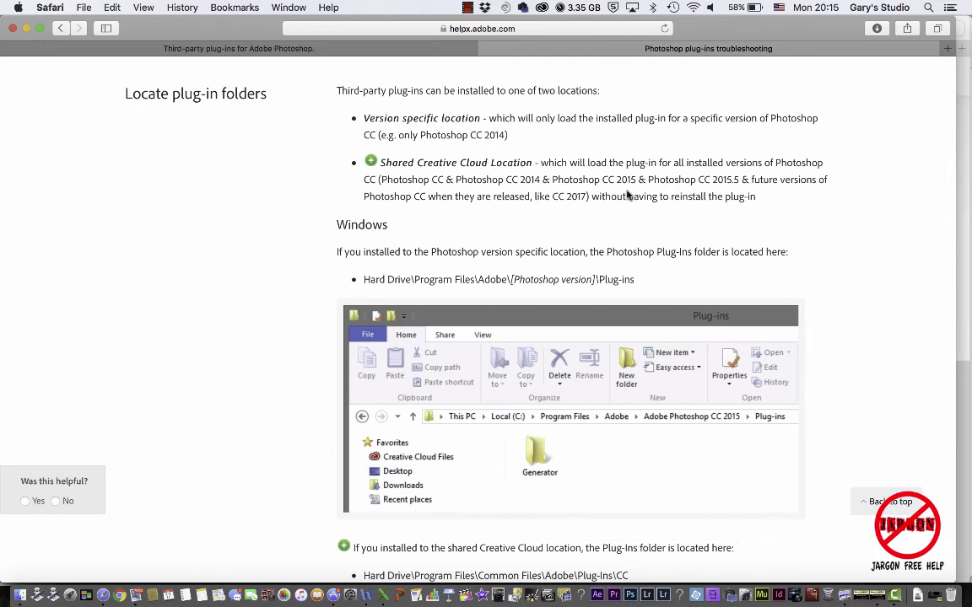
Step: Switch to the Third-party plug-ins for Adobe Photoshop tab and scroll through the manufacturer list
left_click(264, 49)
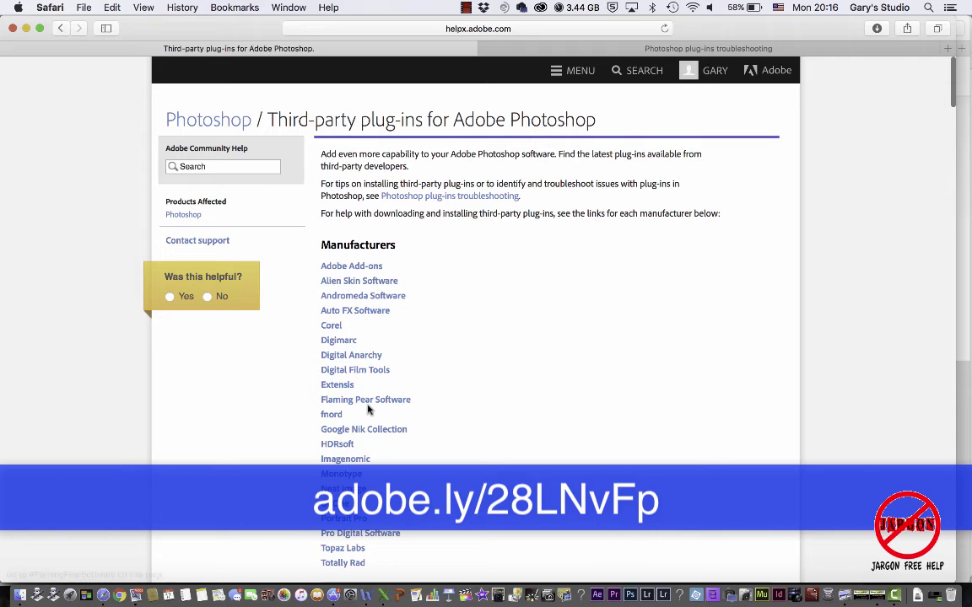
scroll(369, 409, "down", 2)
scroll(368, 411, "up", 2)
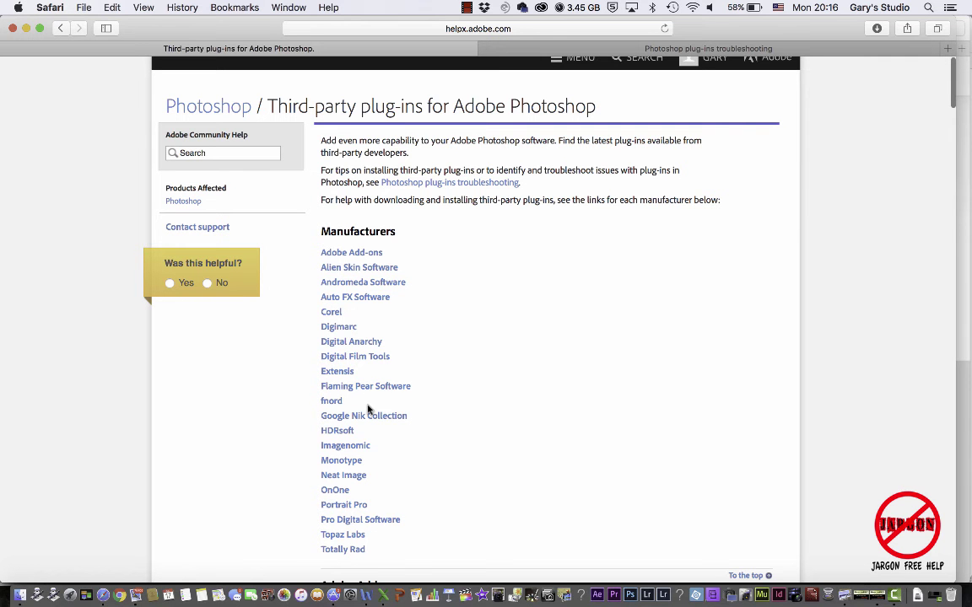
scroll(369, 411, "down", 15)
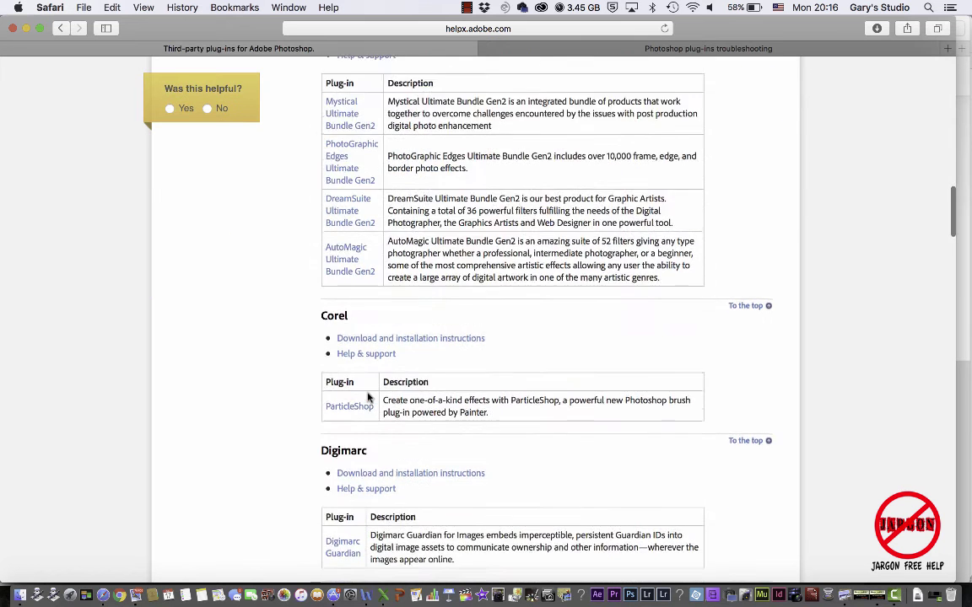
scroll(368, 397, "up", 15)
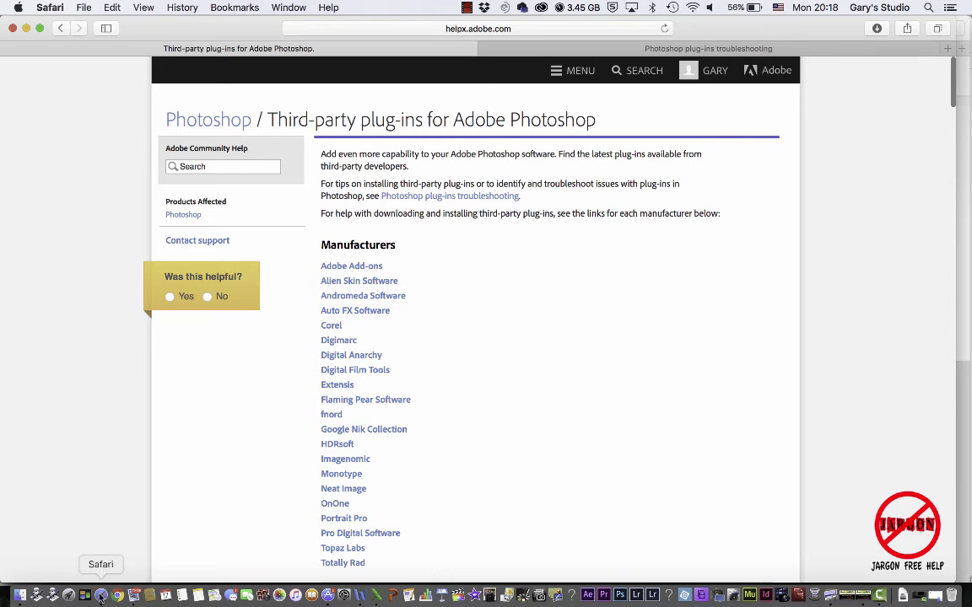
Step: Undo copying the Google folder into Photoshop CC 2015.5, then open the Photoshop CC 2015 folder
left_click(20, 596)
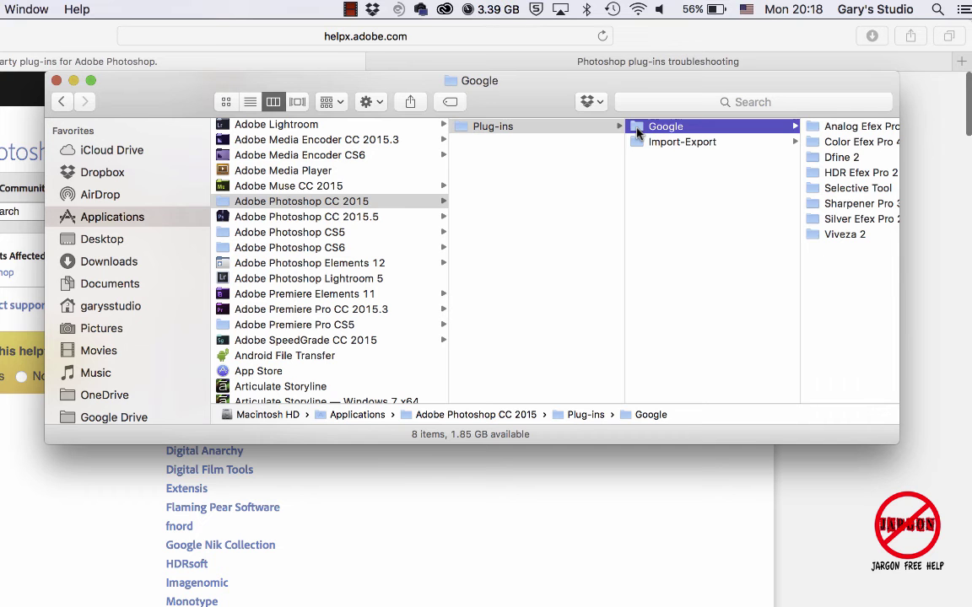
left_click_drag(638, 133, 707, 191)
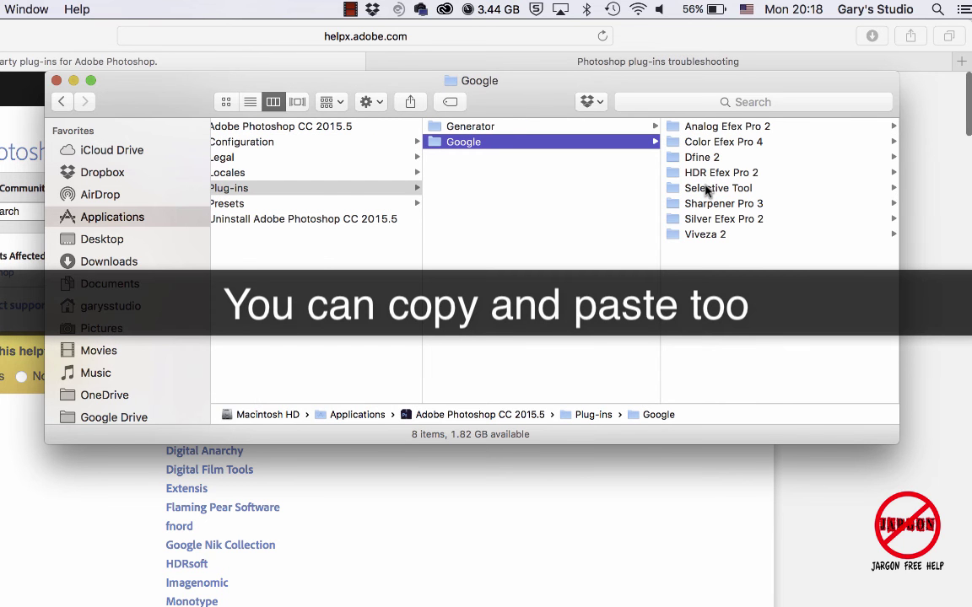
key("super+z")
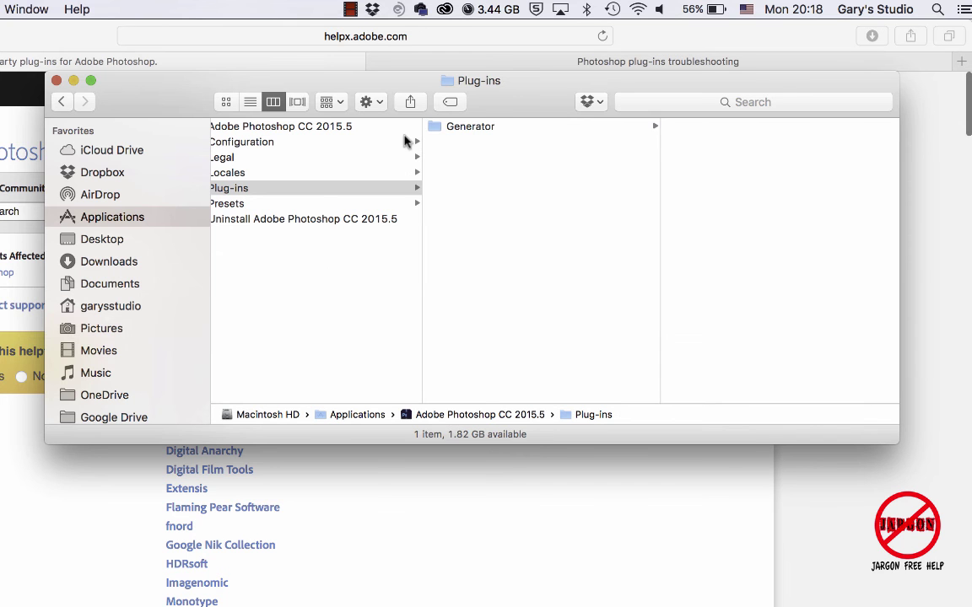
scroll(324, 250, "left", 5)
left_click(355, 203)
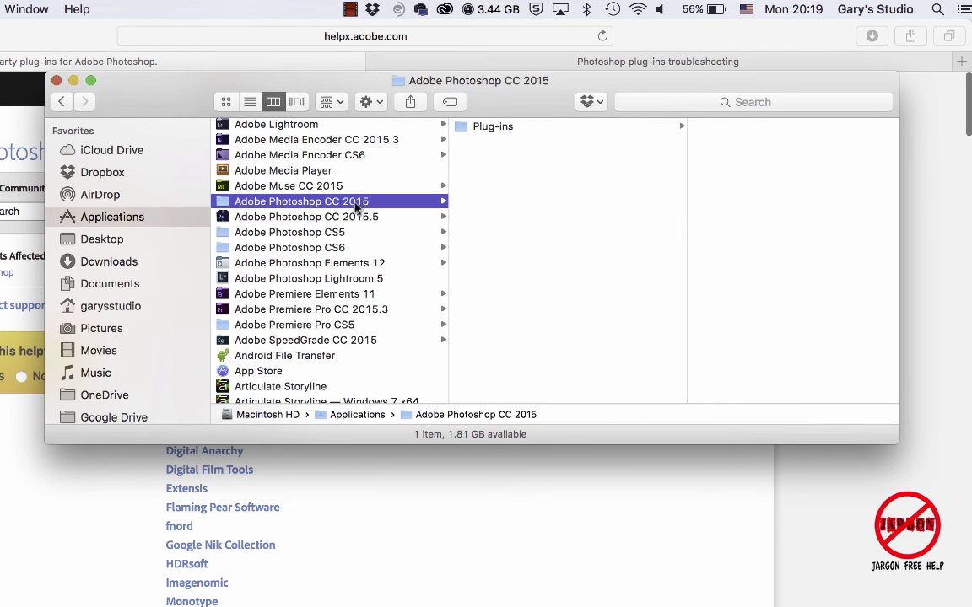
Step: Copy the Google Nik plug-in folder from Photoshop CC 2015's Plug-ins folder
left_click(523, 128)
left_click(694, 128)
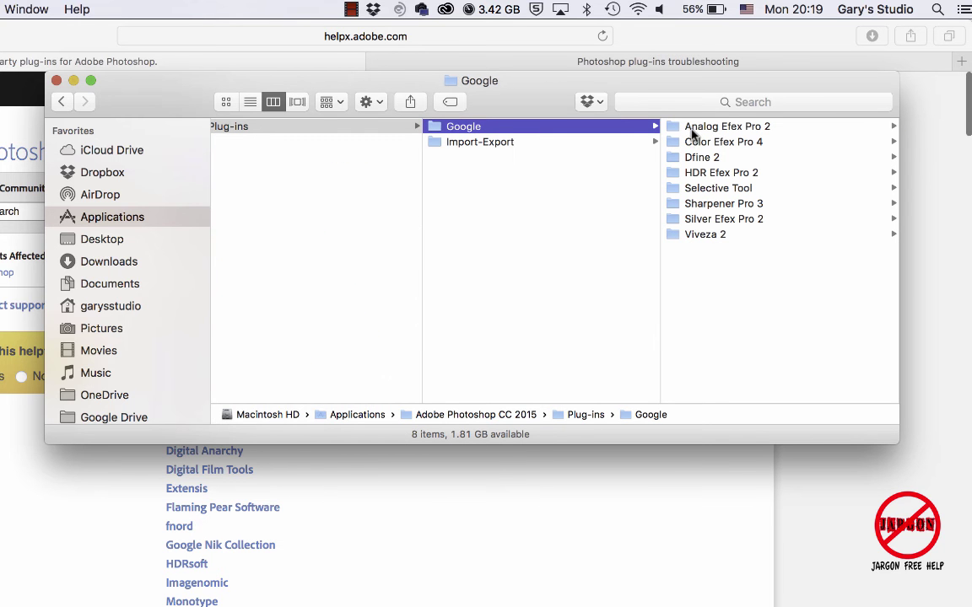
right_click(446, 128)
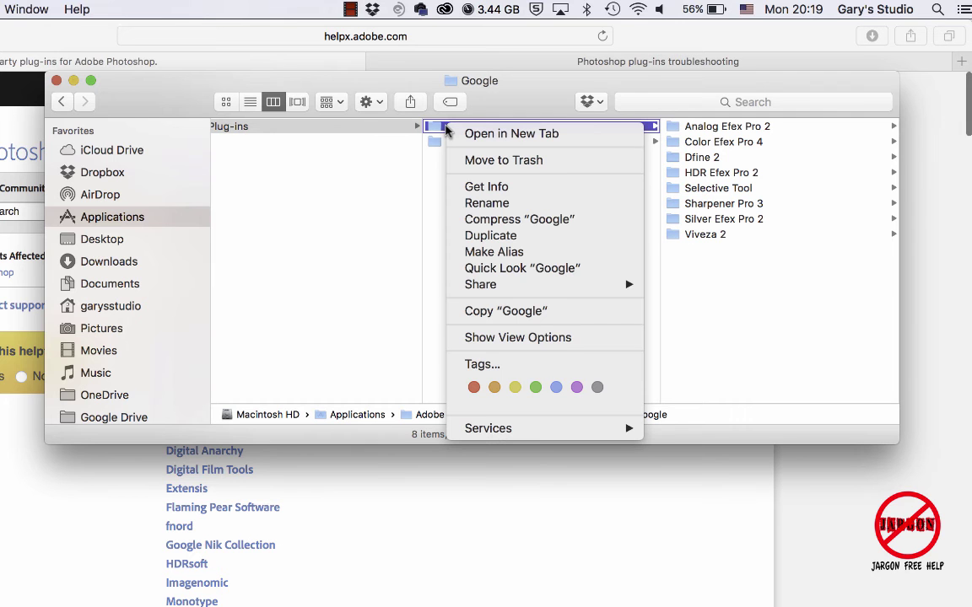
left_click(478, 312)
Step: Navigate to Macintosh HD > Library > Application Support > Adobe > Plug-Ins > CC
scroll(126, 287, "down", 5)
left_click(132, 301)
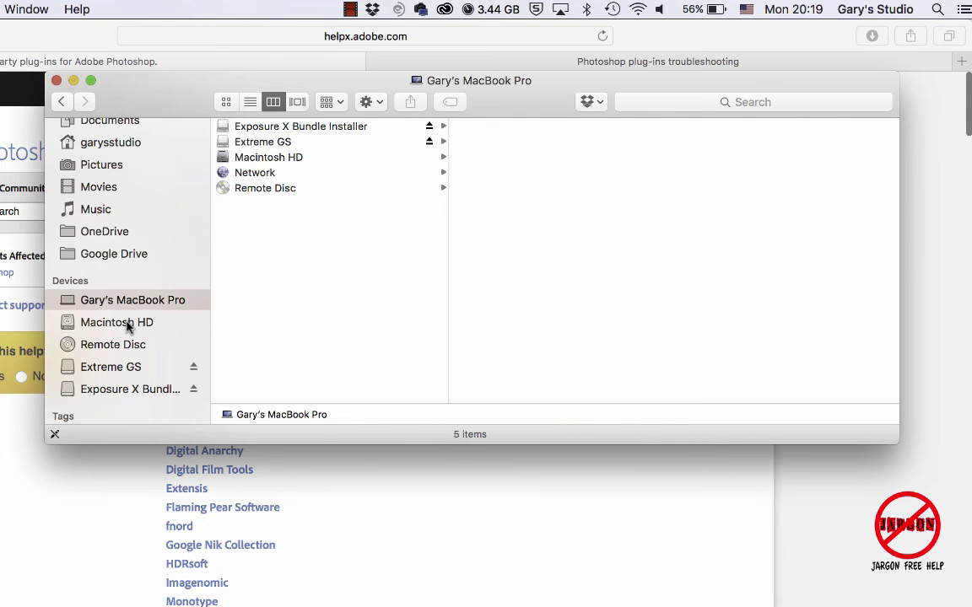
left_click(126, 324)
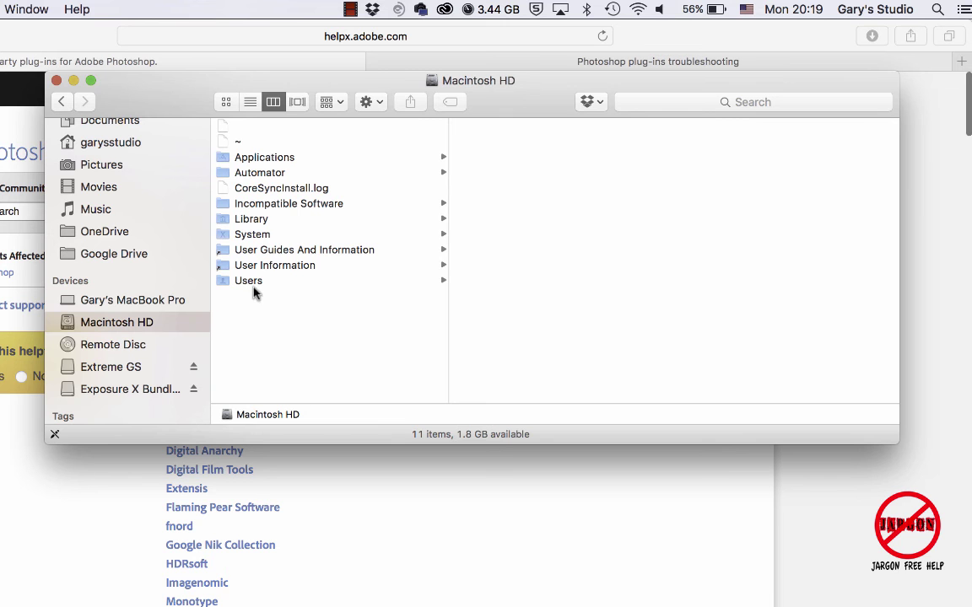
left_click(275, 220)
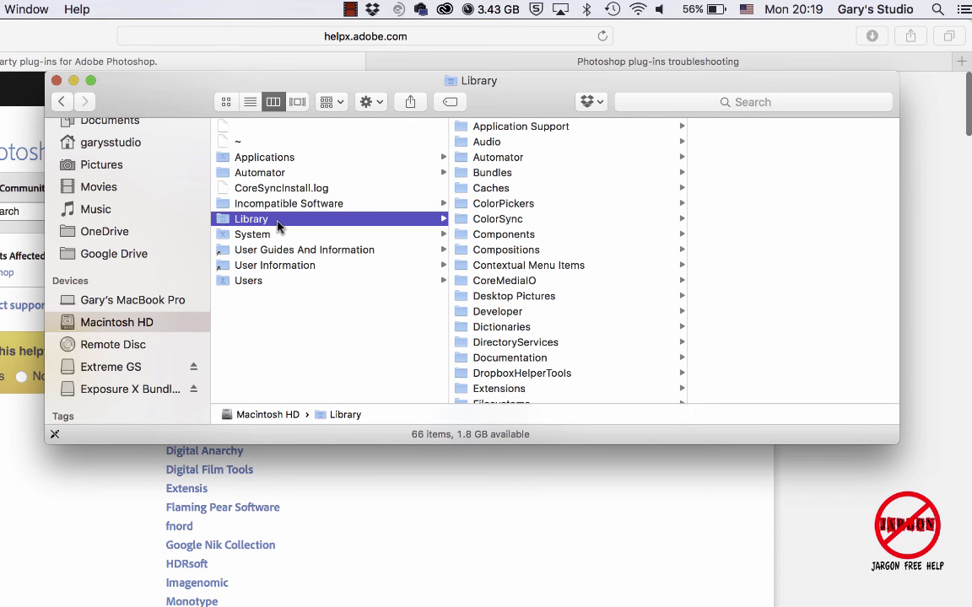
left_click(503, 131)
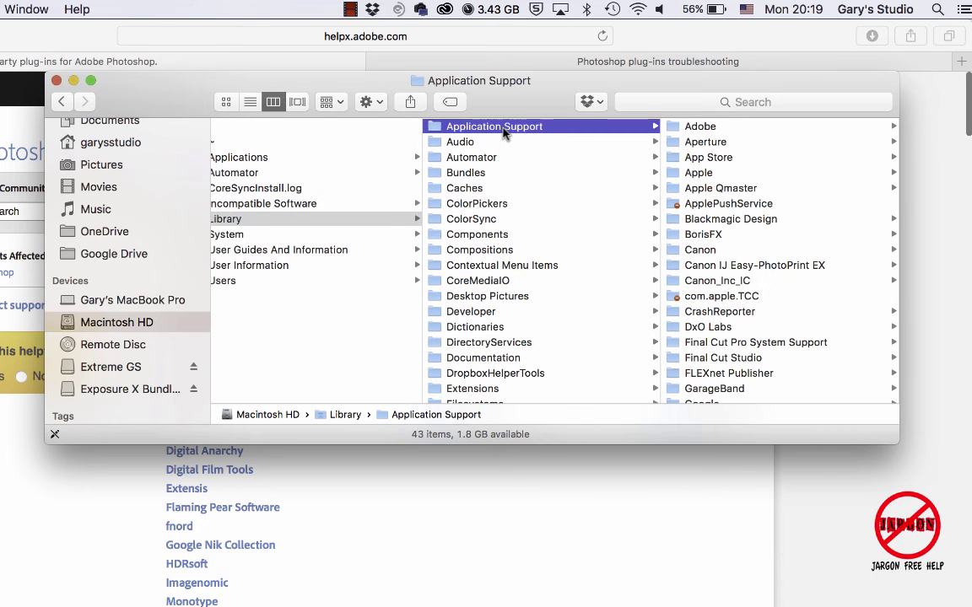
left_click(700, 127)
scroll(700, 132, "down", 10)
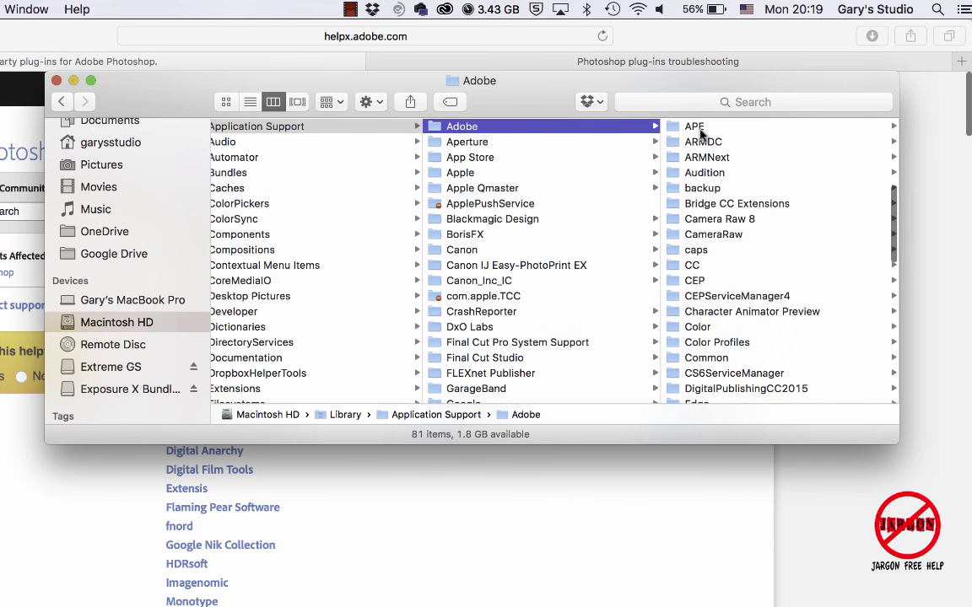
scroll(700, 133, "down", 3)
left_click(692, 182)
scroll(485, 228, "down", 8)
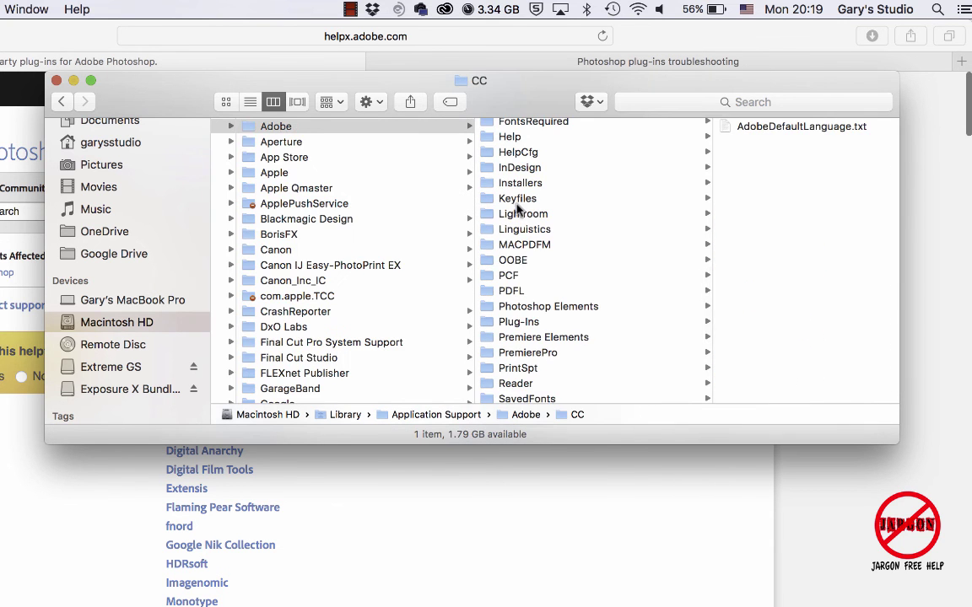
left_click(516, 255)
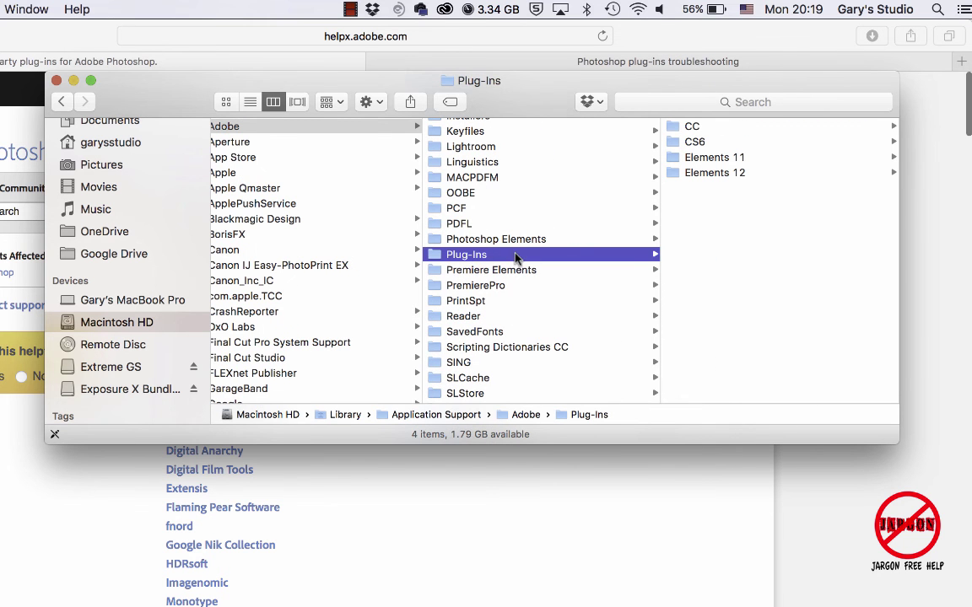
left_click(733, 126)
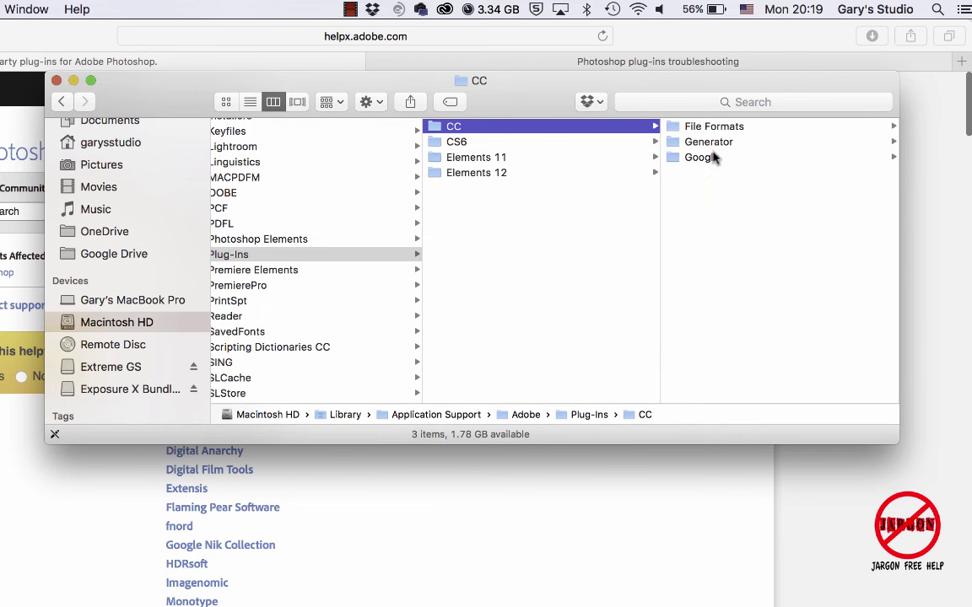
Step: Paste the Google folder into the shared CC folder, replacing the existing one and entering the admin password
right_click(696, 236)
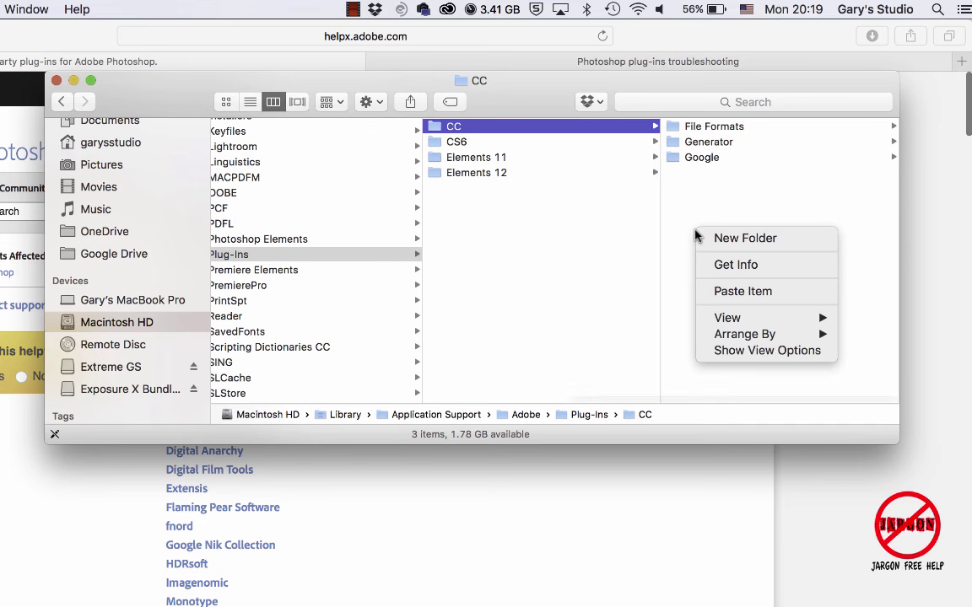
left_click(715, 291)
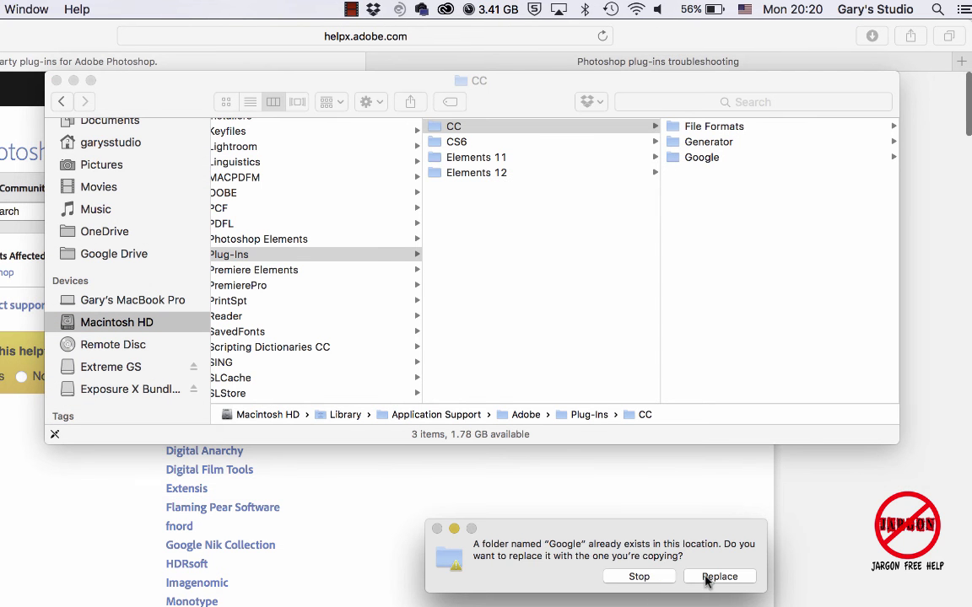
left_click(717, 576)
type("•••••••••")
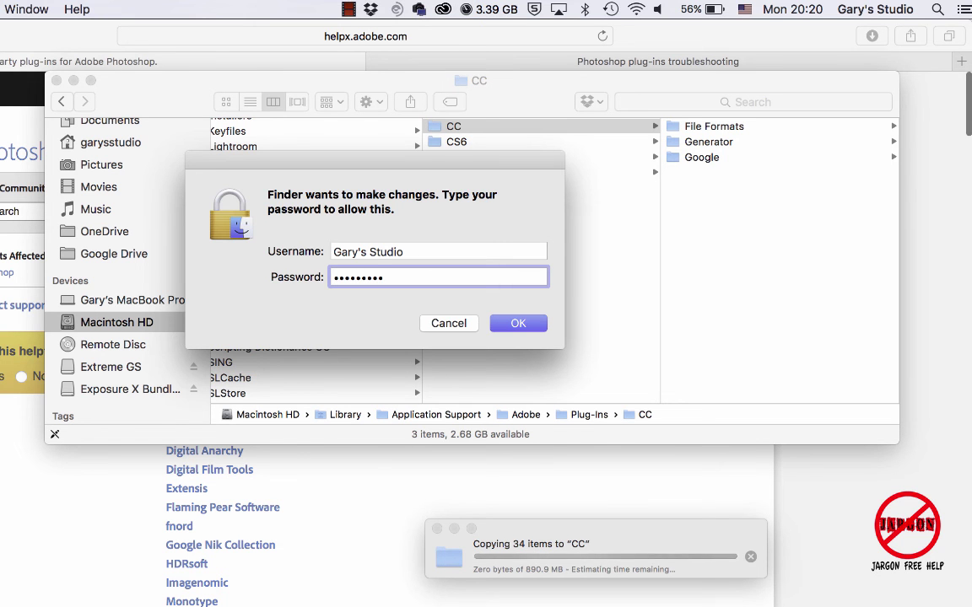
key("Return")
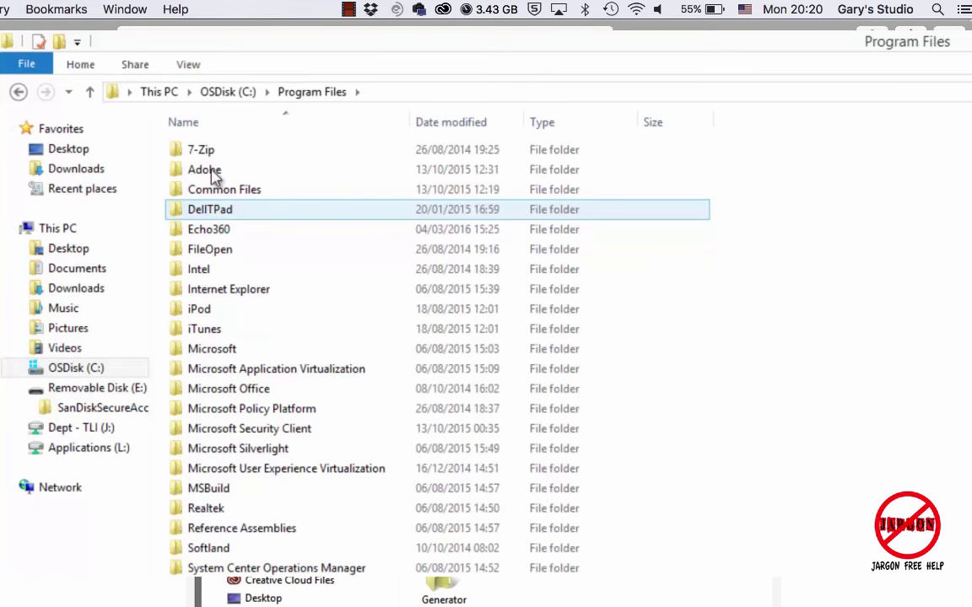
Step: Open Program Files > Adobe > Adobe Photoshop CC 2015 > Plug-ins and copy the Generator folder
double_click(204, 169)
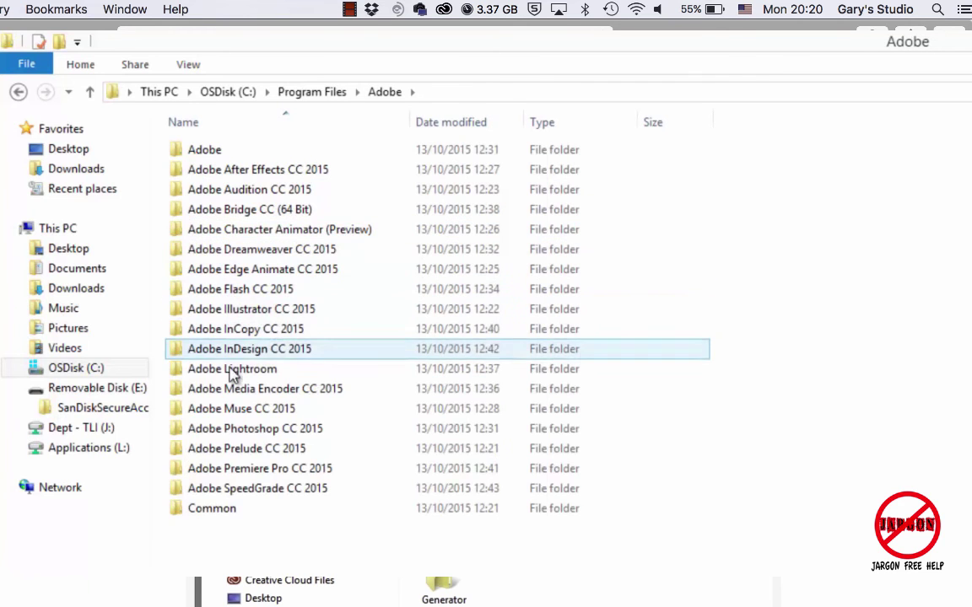
double_click(246, 430)
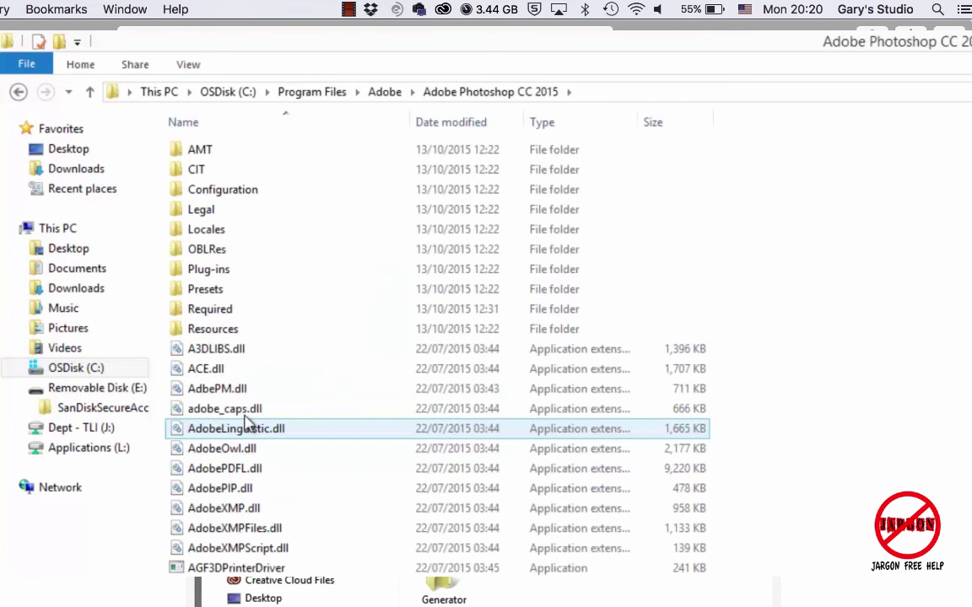
left_click(222, 277)
double_click(223, 277)
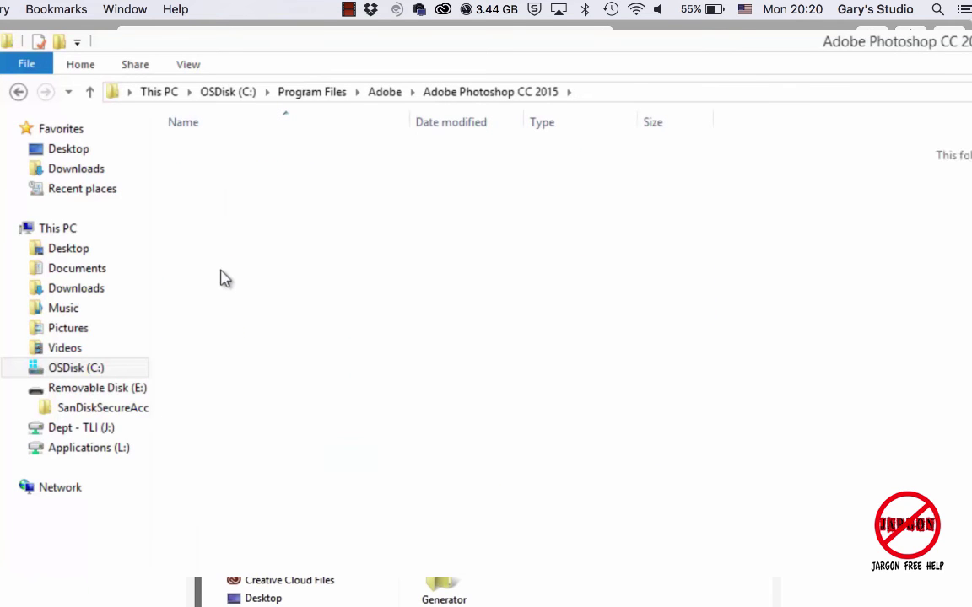
left_click(209, 157)
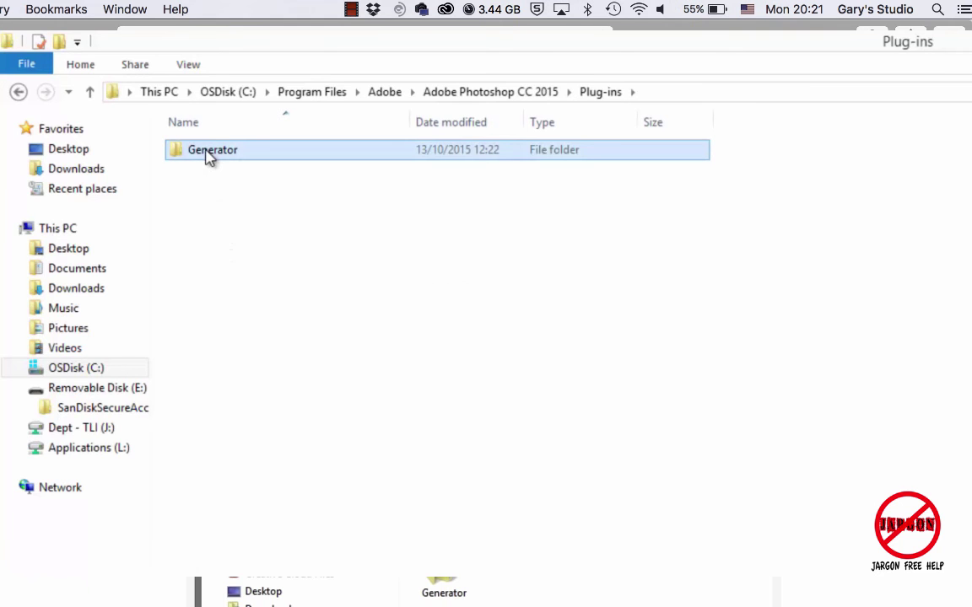
right_click(209, 157)
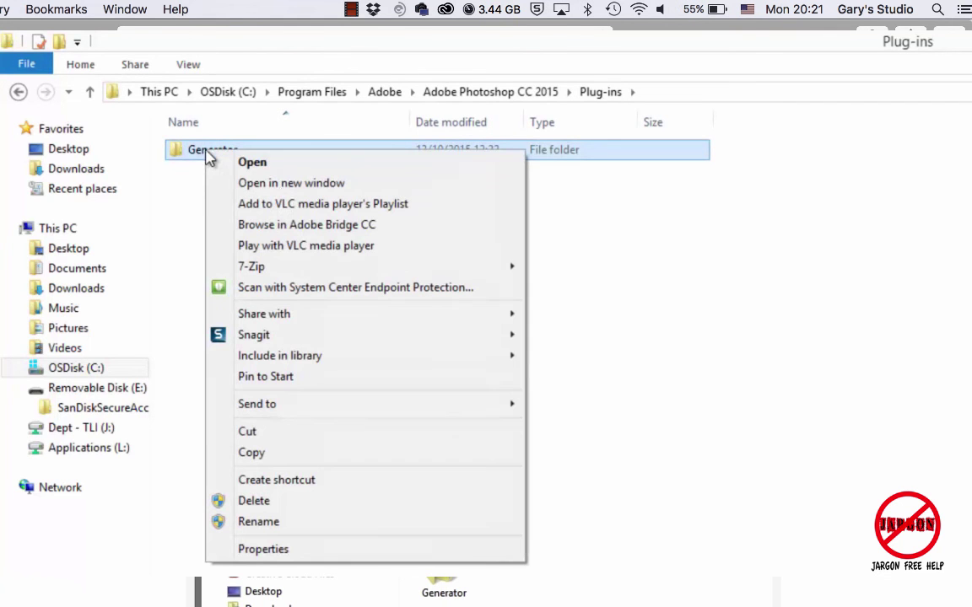
left_click(382, 470)
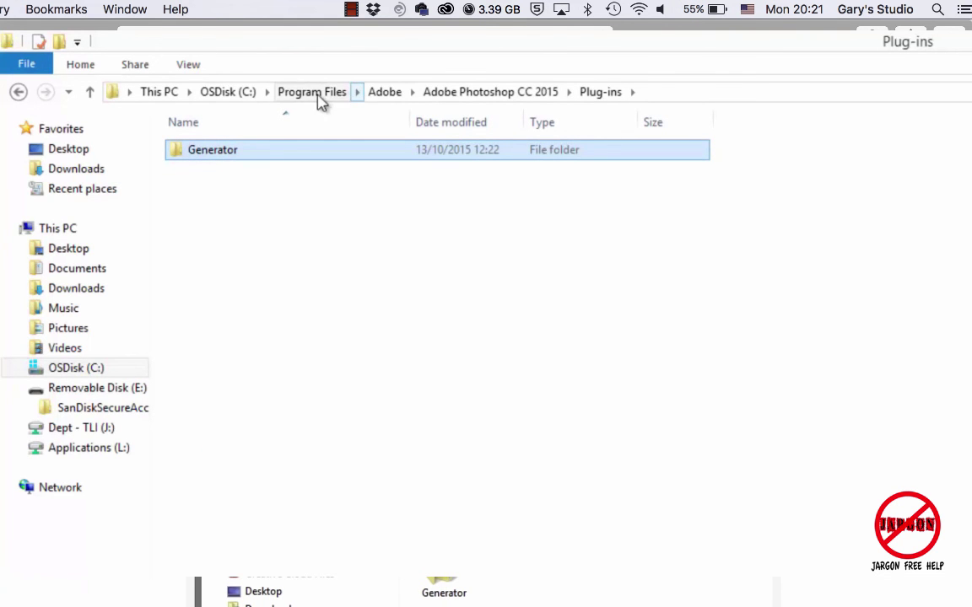
Step: Navigate from the C: drive to Program Files > Common Files > Adobe
left_click(233, 93)
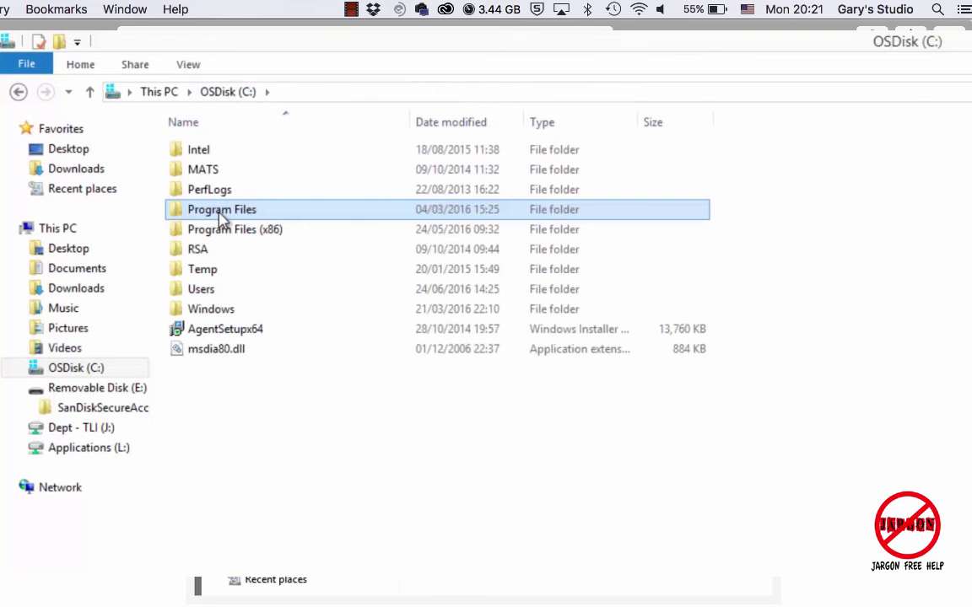
double_click(222, 212)
left_click(223, 173)
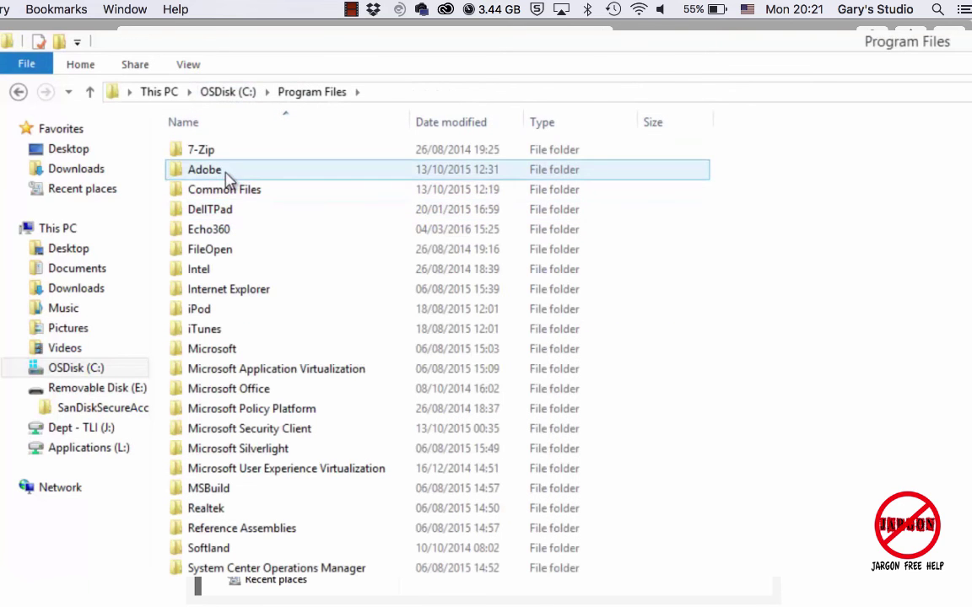
left_click(227, 191)
double_click(225, 190)
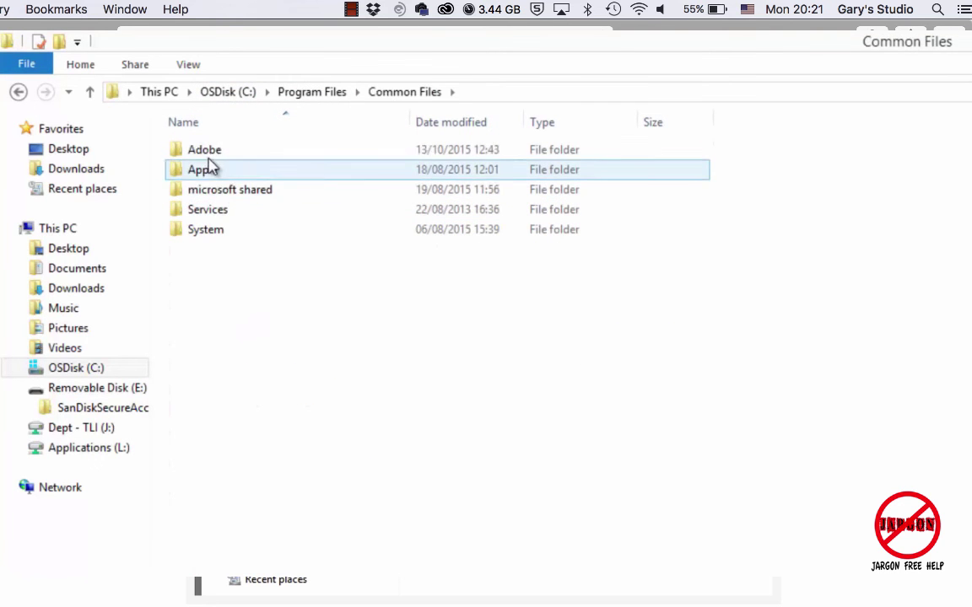
left_click(208, 154)
double_click(208, 155)
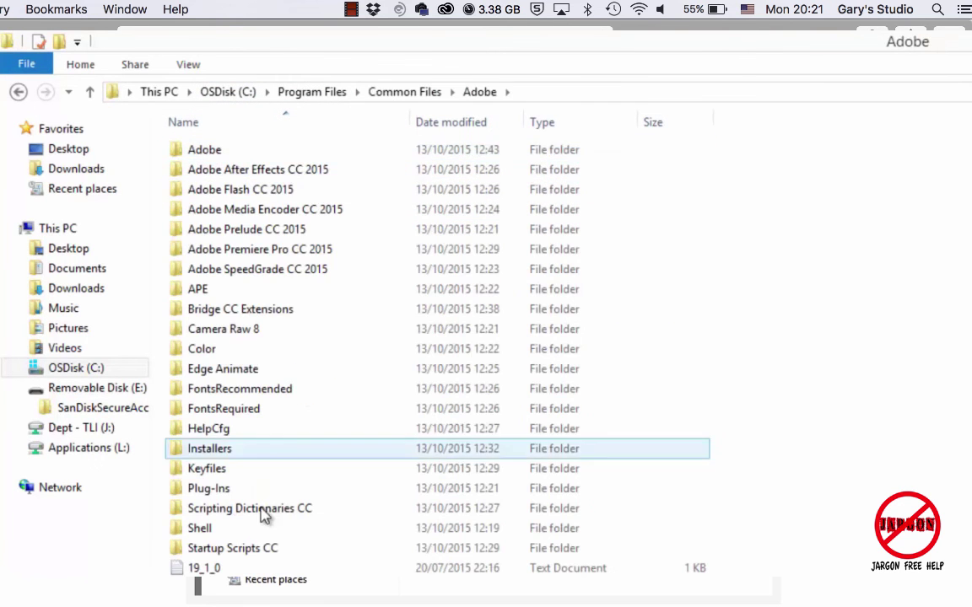
Step: Open the shared Plug-Ins > CC folder, bringing up its context menu but not pasting
left_click(263, 489)
double_click(264, 489)
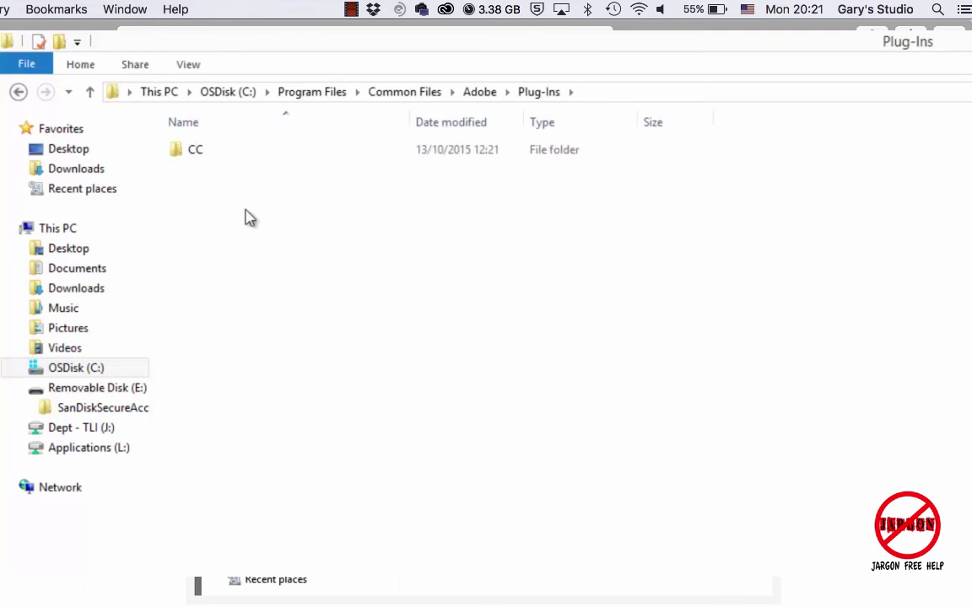
left_click(243, 149)
double_click(243, 149)
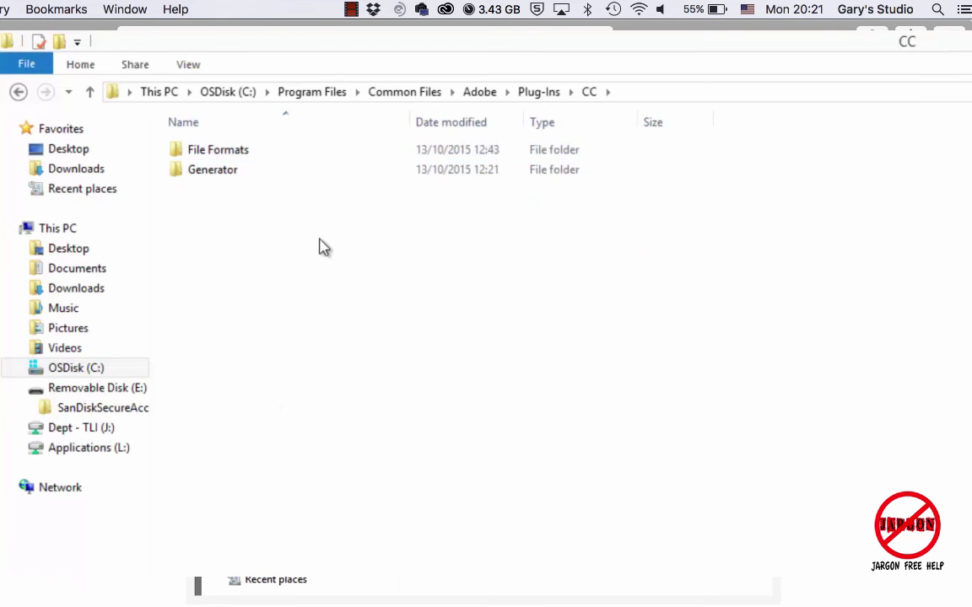
right_click(235, 273)
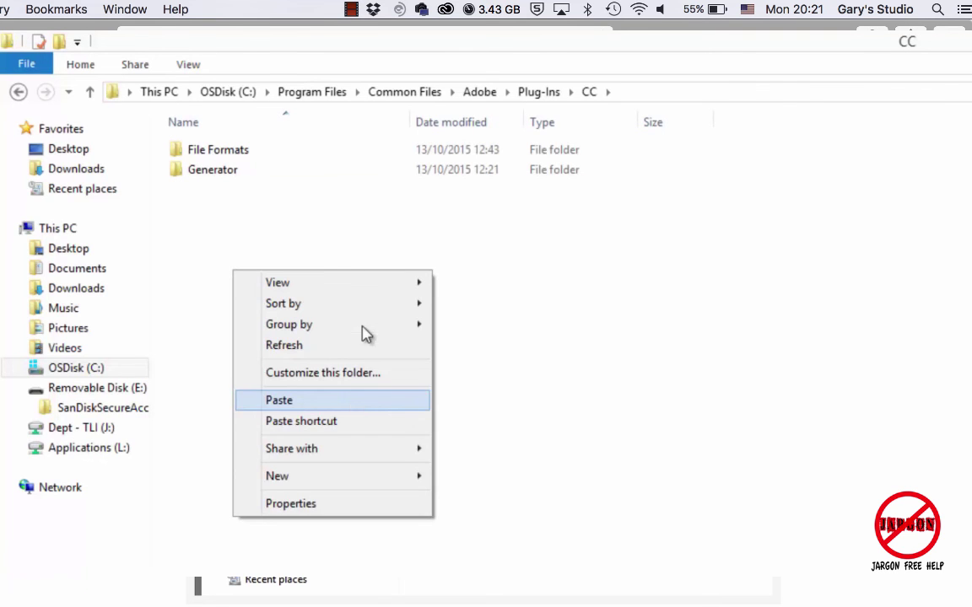
left_click(345, 223)
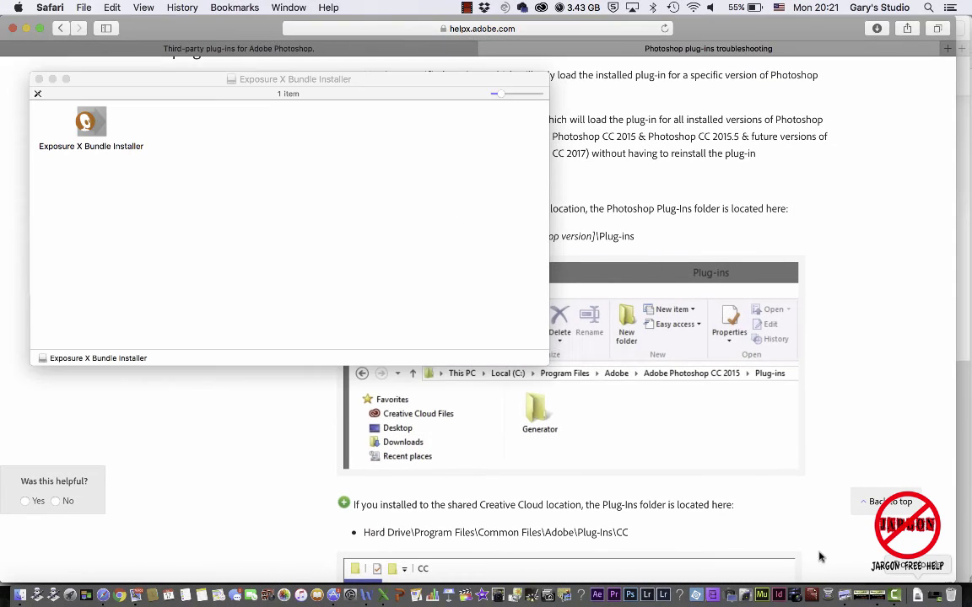
Step: Launch the Exposure X Bundle Installer from its disk window
left_click(405, 314)
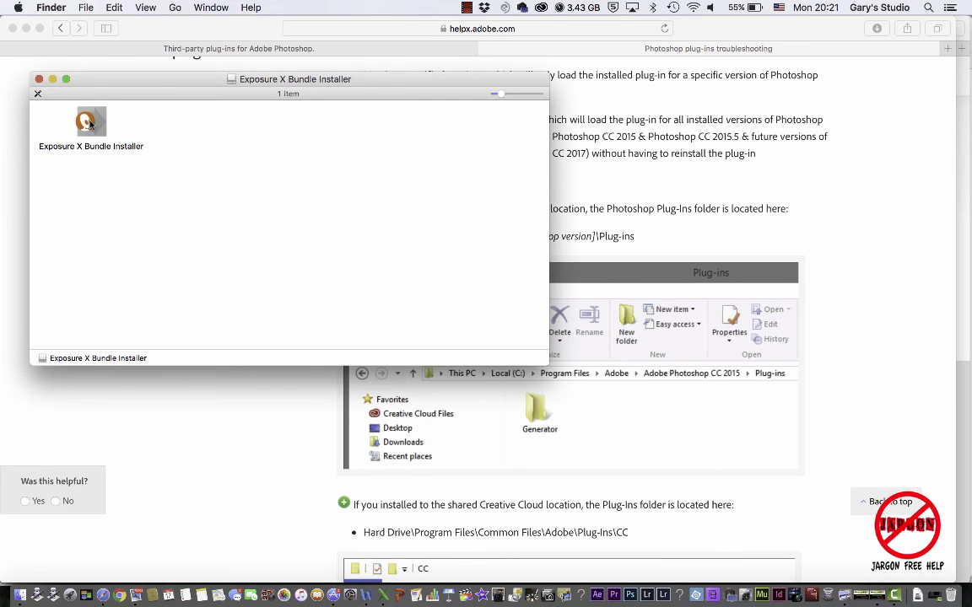
left_click(90, 123)
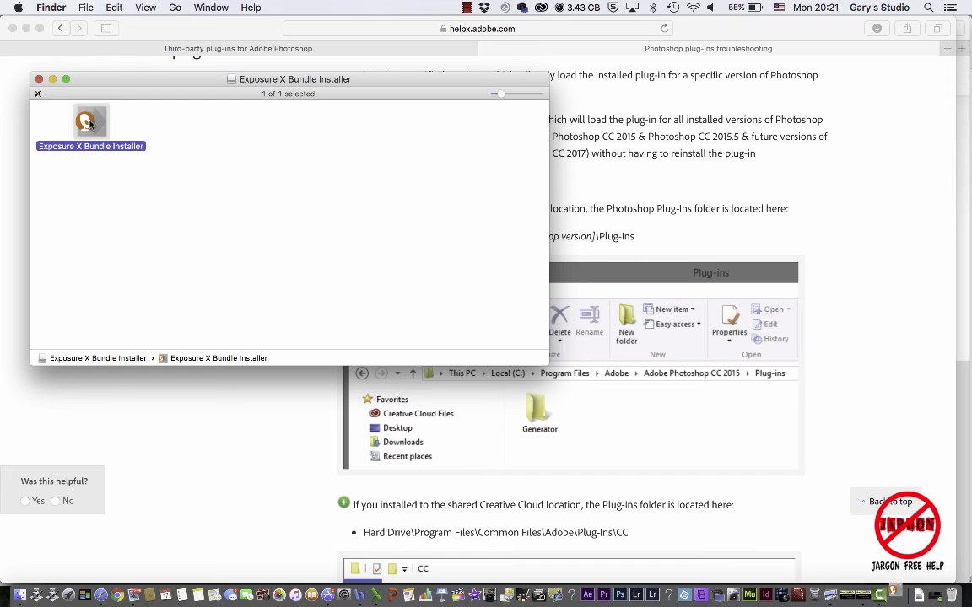
double_click(90, 123)
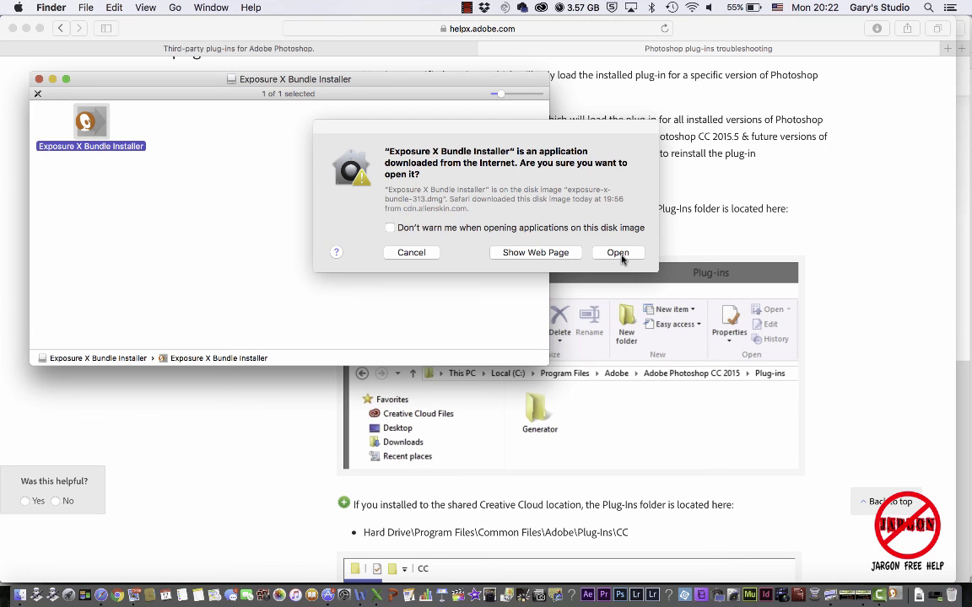
Step: Confirm opening the downloaded installer and agree to the licence terms
left_click(621, 256)
left_click(557, 268)
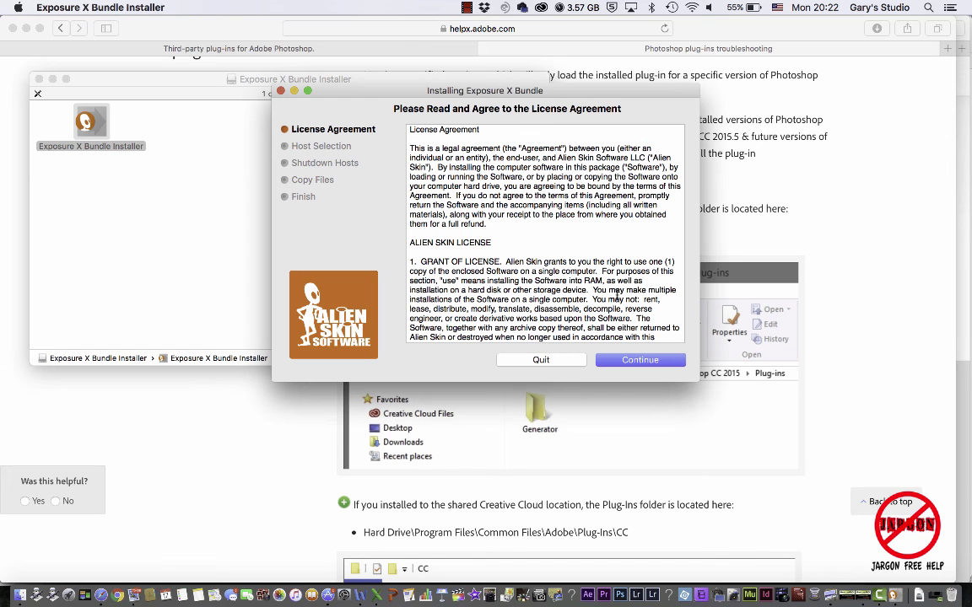
left_click(632, 363)
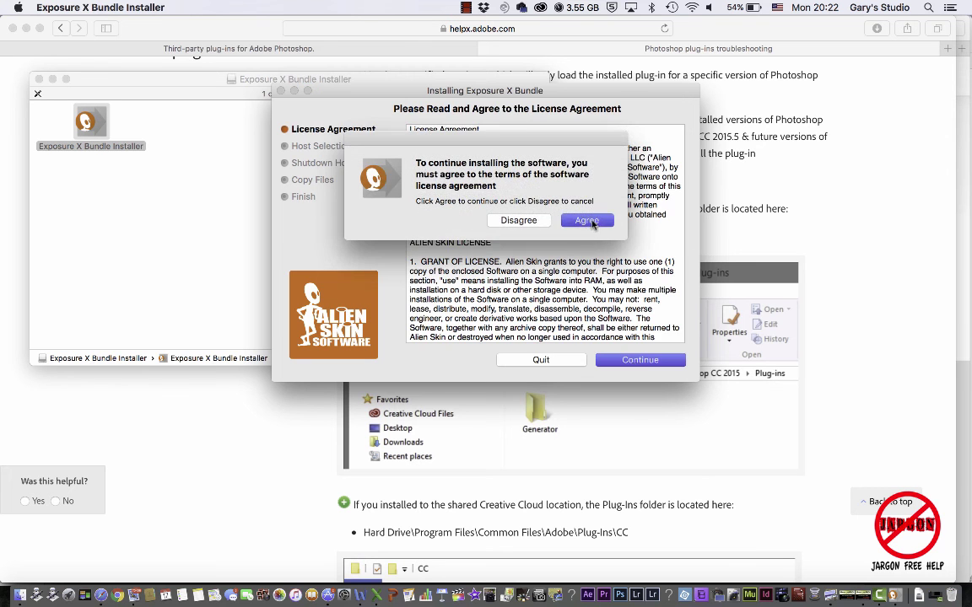
left_click(589, 220)
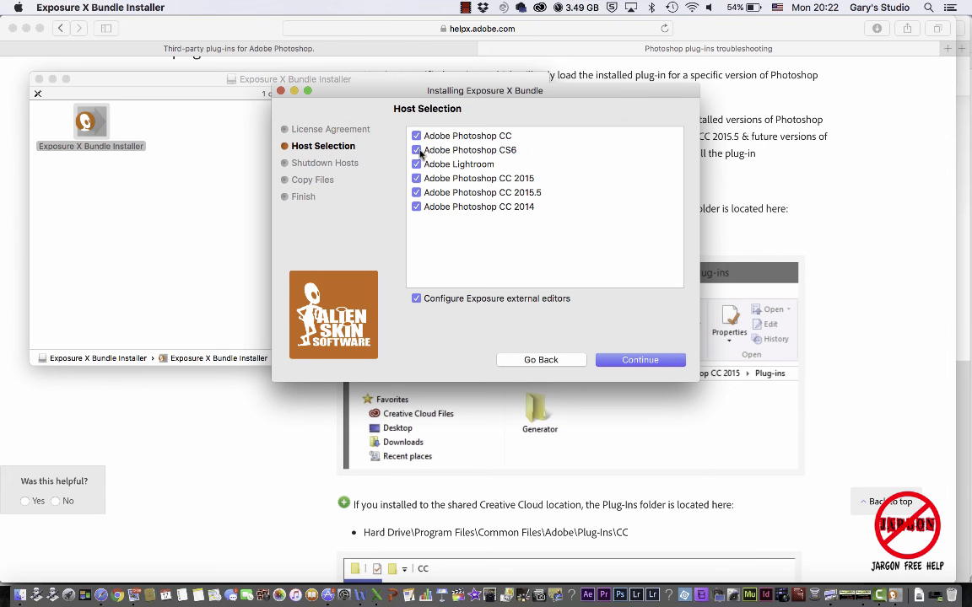
Step: Deselect Photoshop CC, CS6, CC 2015 and CC 2014 as hosts, keeping Lightroom, and continue
left_click(417, 150)
left_click(416, 136)
left_click(417, 165)
left_click(417, 165)
left_click(417, 179)
left_click(417, 208)
left_click(640, 361)
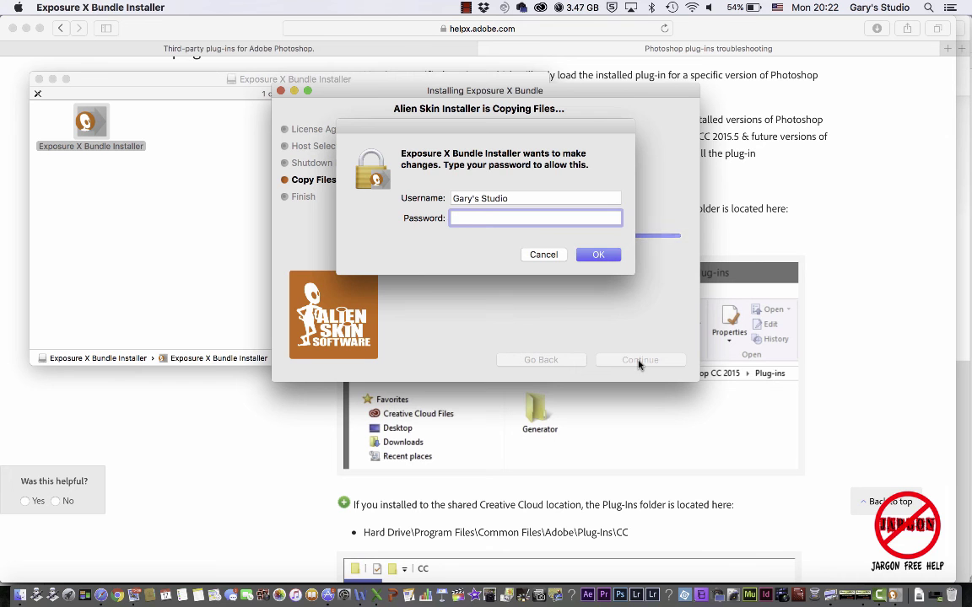
Step: Enter the administrator password to authorise the Exposure X installation
type("••••••••••")
key("Return")
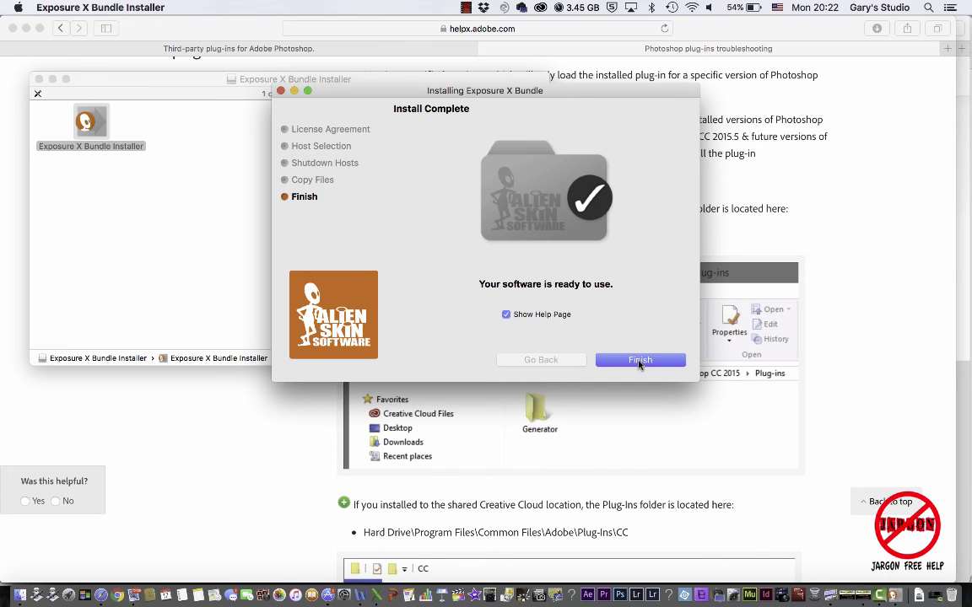
Step: Finish the installer and scroll Finder's columns to the Plug-Ins CC folder showing Alien Skin
left_click(639, 360)
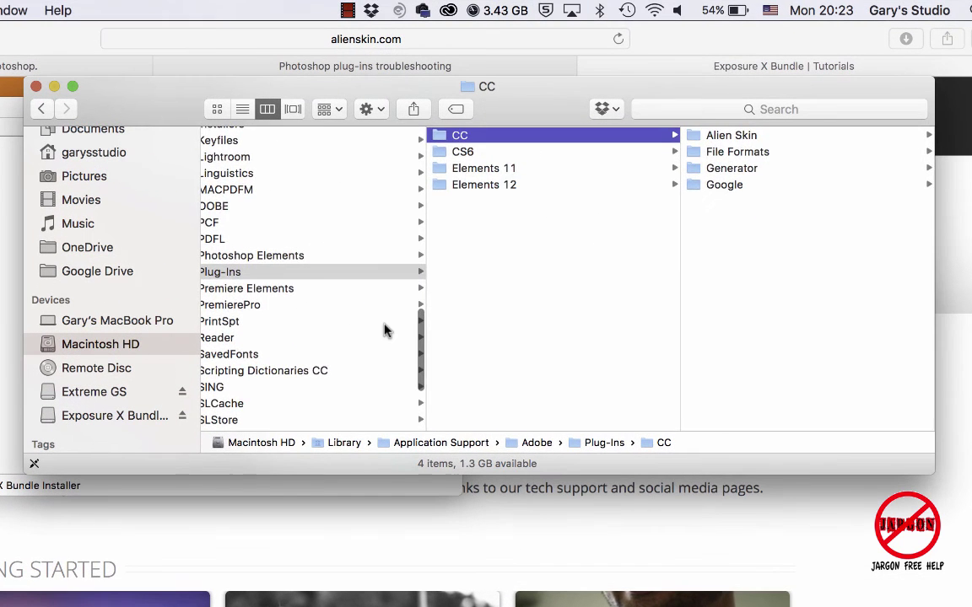
scroll(489, 246, "left", 5)
scroll(384, 330, "left", 4)
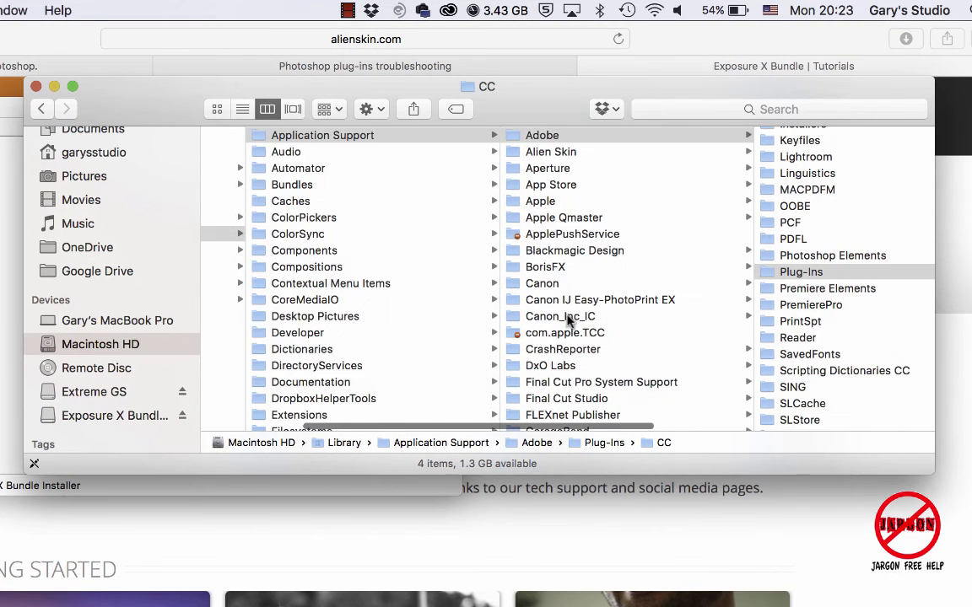
scroll(567, 319, "right", 5)
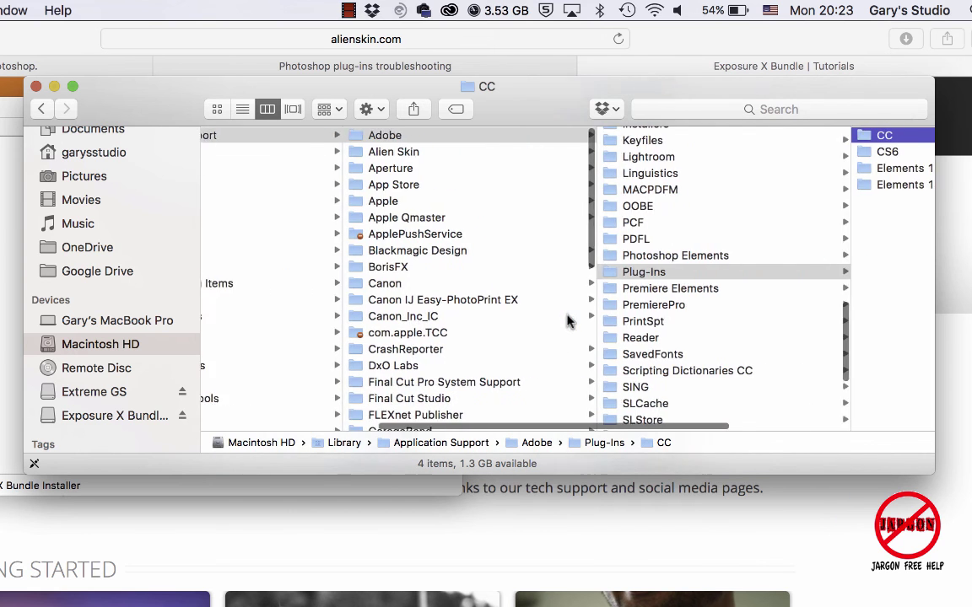
scroll(567, 318, "right", 4)
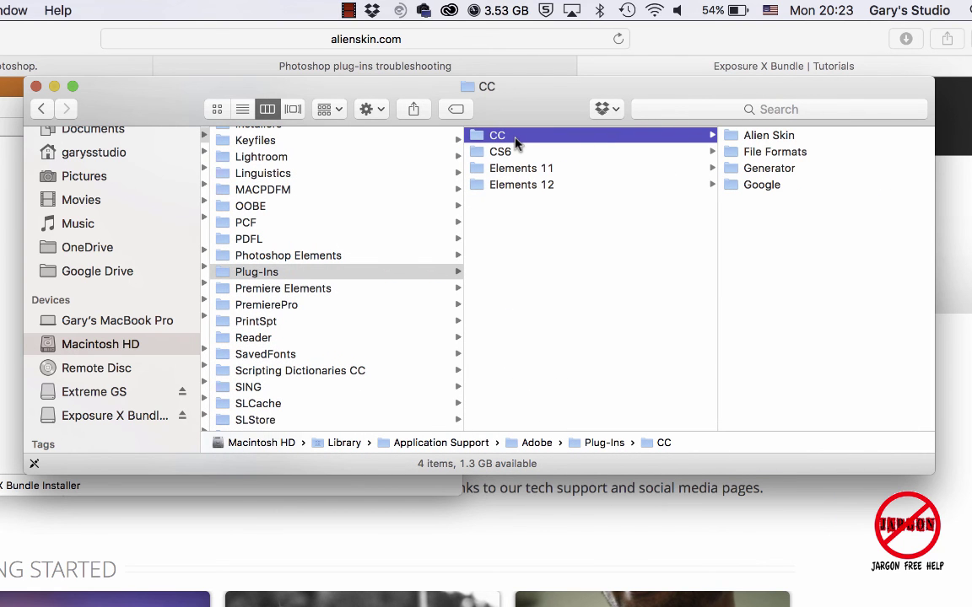